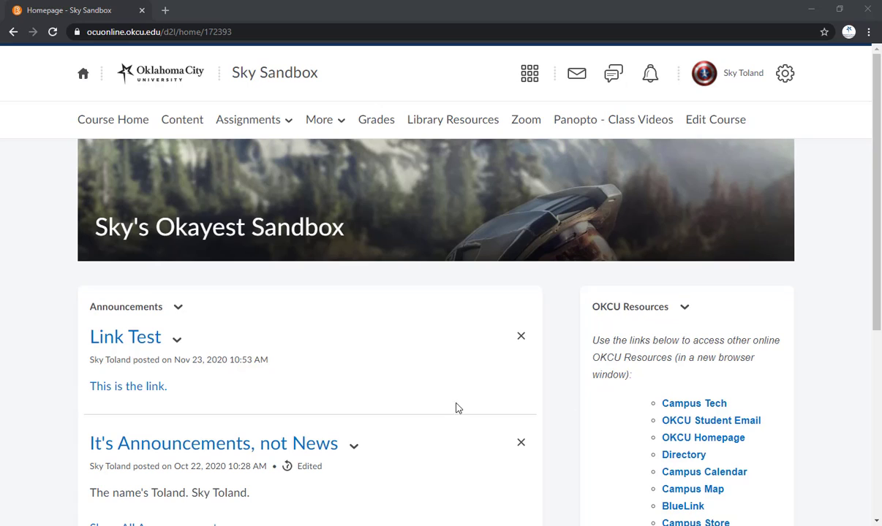
# - Open the course's gradebook and switch the grade list to spreadsheet view
pyautogui.click(376, 120)
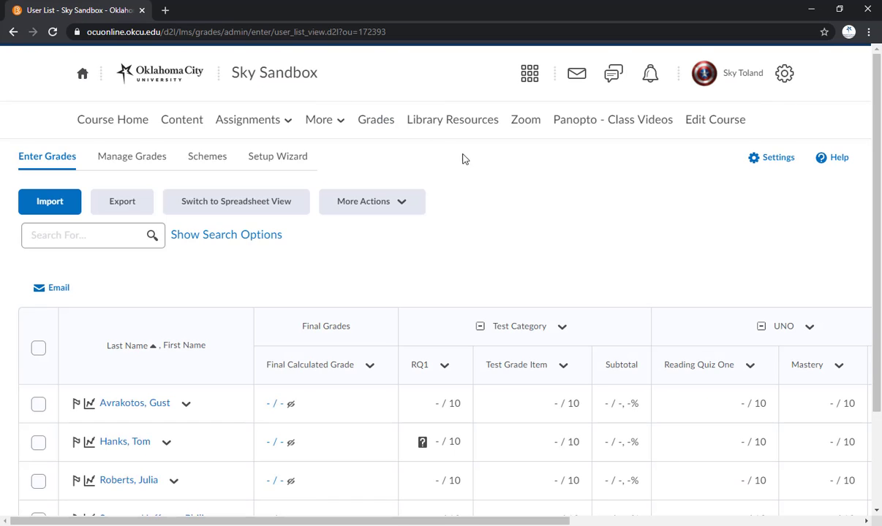
pyautogui.scroll(-3, 190, 324)
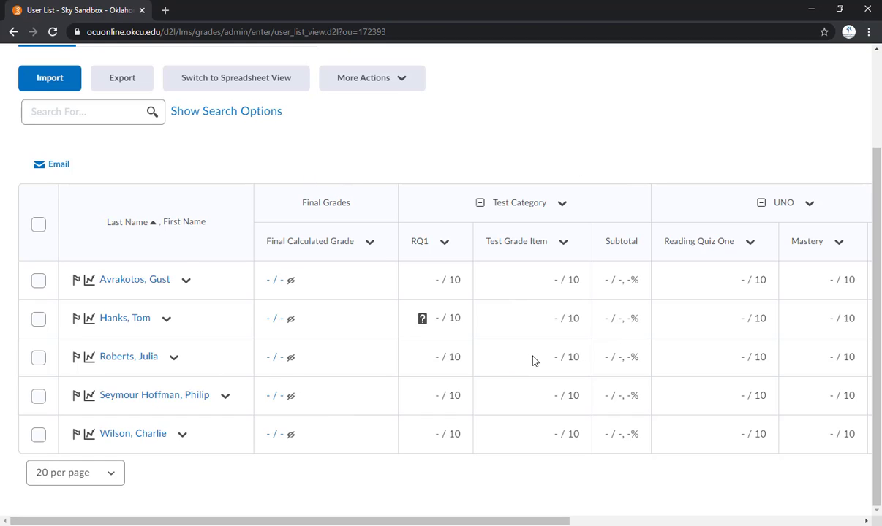
pyautogui.scroll(2, 464, 300)
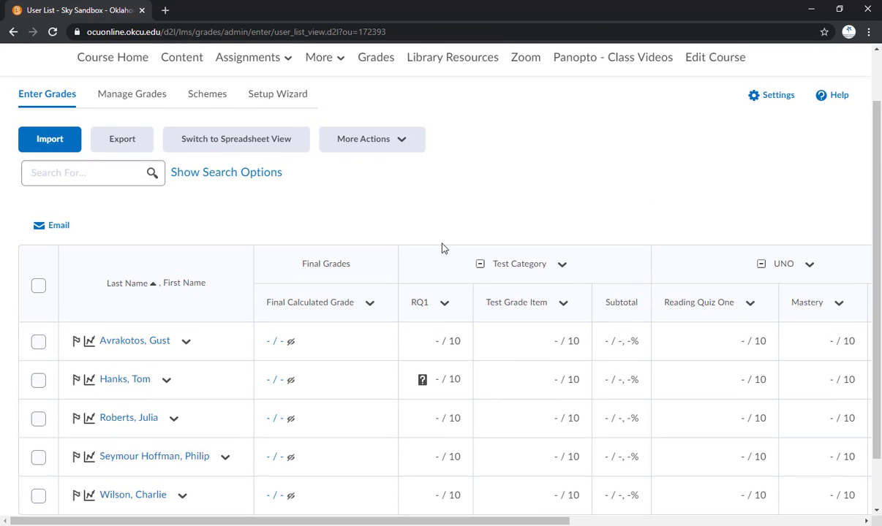
pyautogui.click(263, 146)
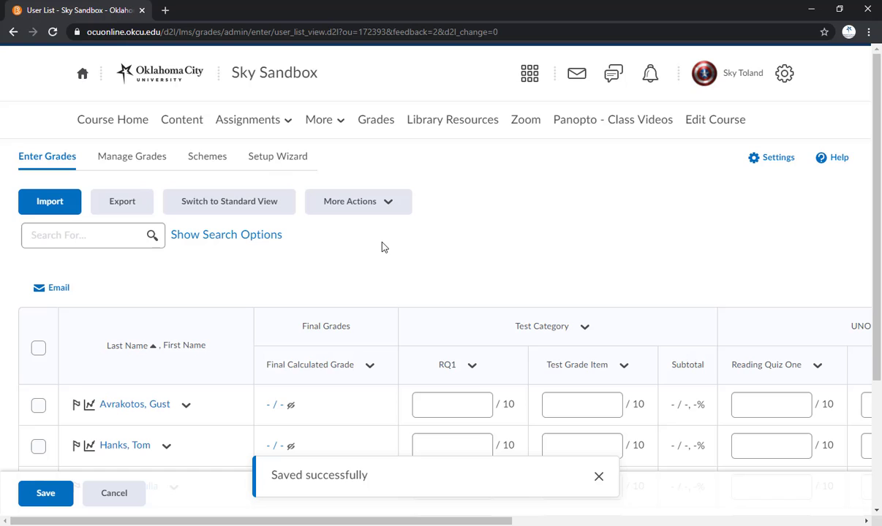
# - Enter RQ1 grades of 7, 5, 6.5, 9 and 9 for the five students in listed order
pyautogui.scroll(-3, 377, 243)
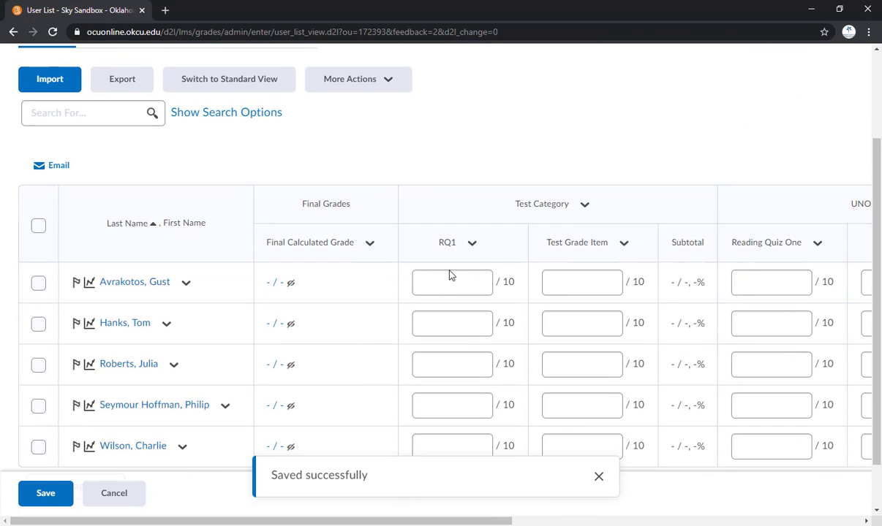
pyautogui.scroll(-1, 547, 305)
pyautogui.click(421, 228)
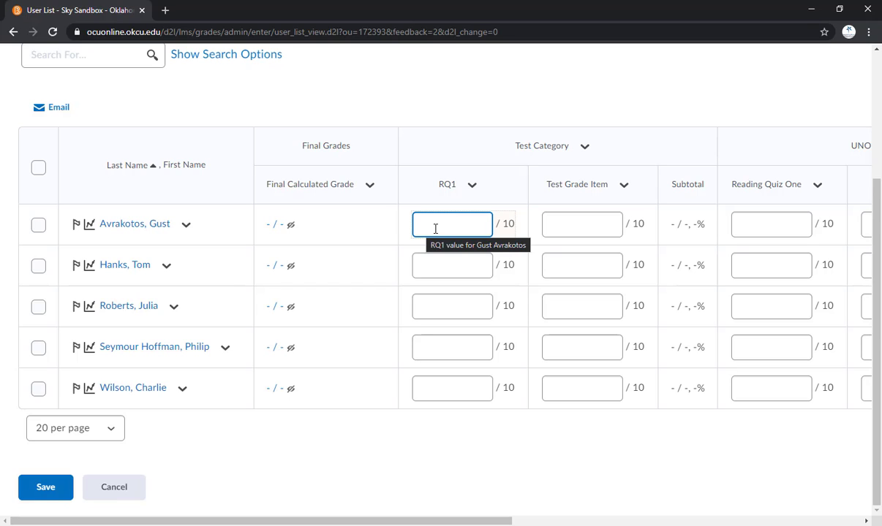
pyautogui.write('7')
pyautogui.click(425, 262)
pyautogui.write('5')
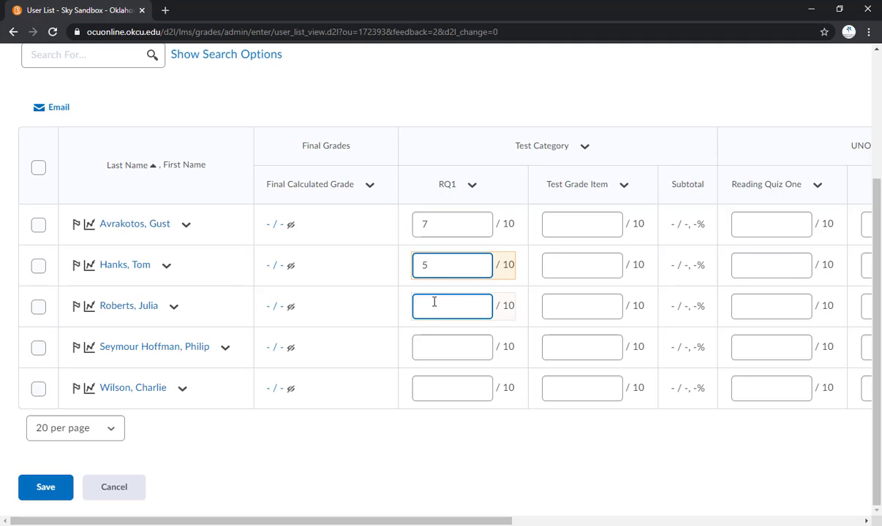
pyautogui.click(434, 303)
pyautogui.write('6.5')
pyautogui.click(433, 345)
pyautogui.write('9')
pyautogui.click(451, 386)
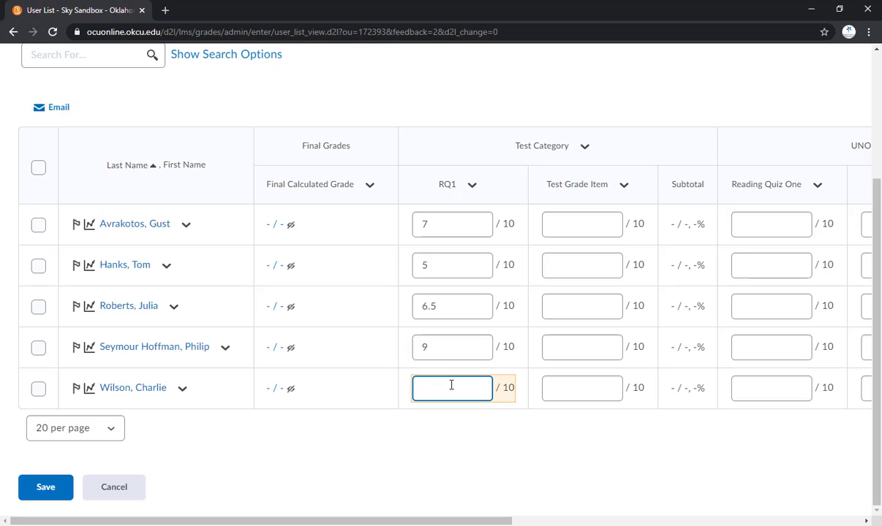
pyautogui.write('9')
pyautogui.click(551, 231)
# - Switch the grade list back to standard view without saving the entered RQ1 grades
pyautogui.click(64, 494)
pyautogui.scroll(3, 244, 421)
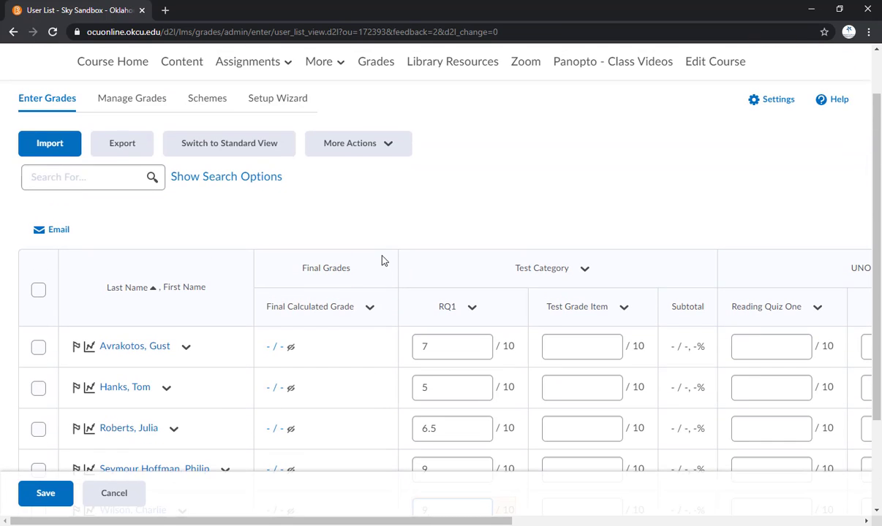
pyautogui.click(237, 156)
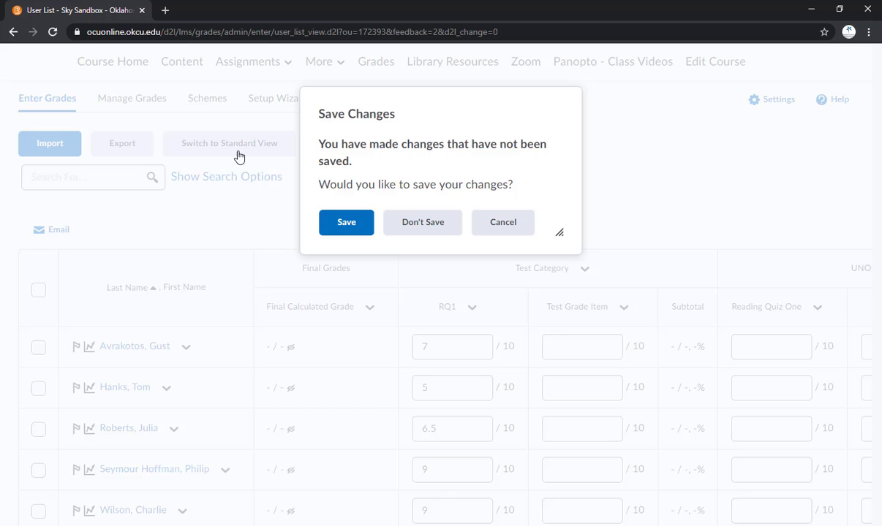
pyautogui.click(441, 225)
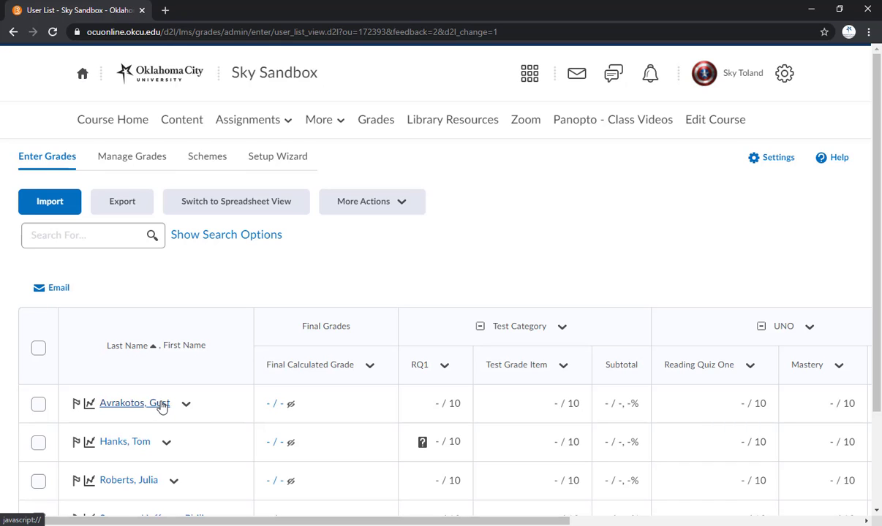
# - Open the second listed student's grade page and enter 7 for Reading Quiz 2 and 9 for Test Grade Item
pyautogui.scroll(-1, 161, 407)
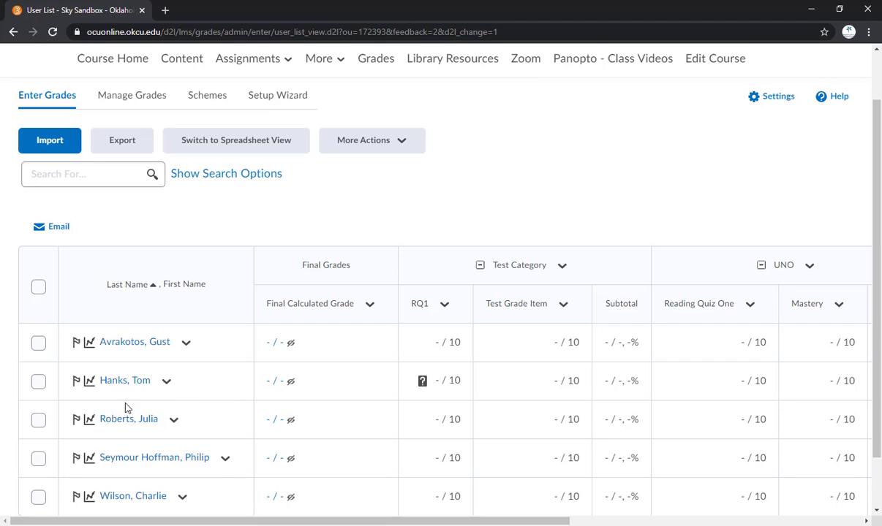
pyautogui.click(111, 385)
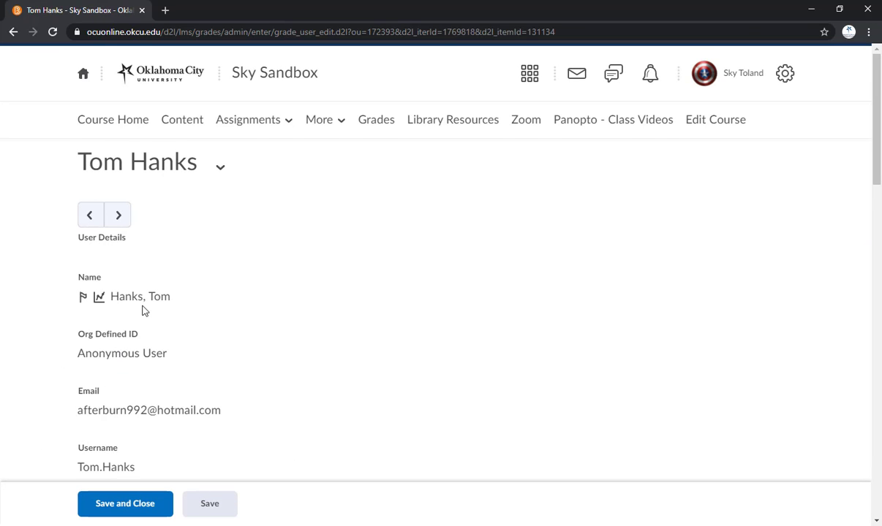
pyautogui.scroll(-3, 143, 311)
pyautogui.scroll(-5, 247, 267)
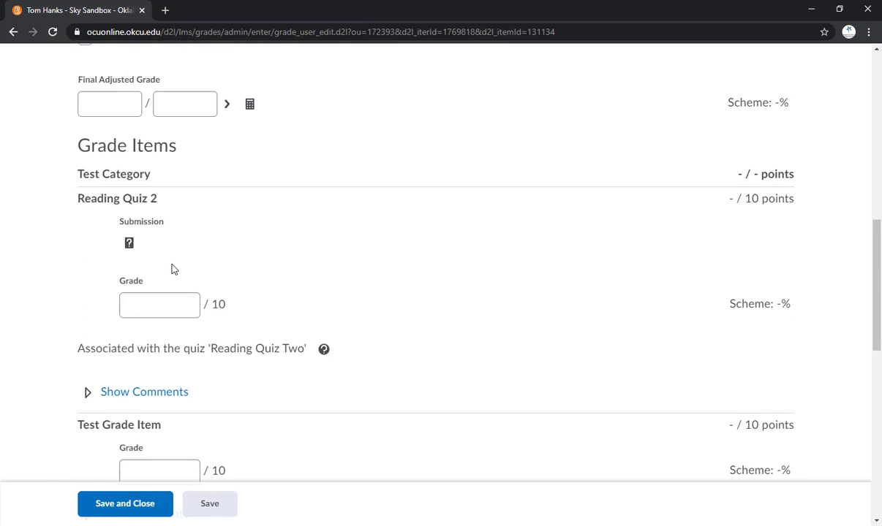
pyautogui.scroll(-2, 173, 270)
pyautogui.click(163, 187)
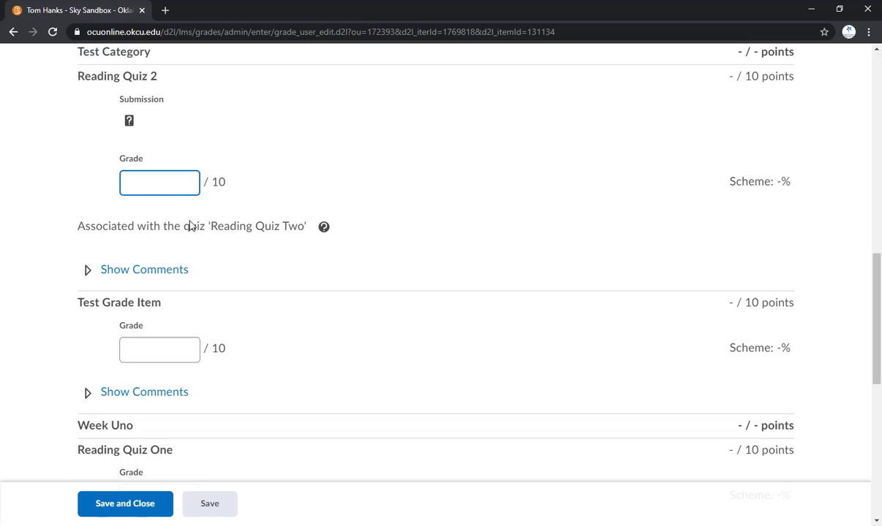
pyautogui.click(170, 185)
pyautogui.write('7')
pyautogui.click(165, 346)
pyautogui.write('9')
# - Look over the student's remaining grade items and return to the grade list without saving
pyautogui.scroll(-4, 207, 316)
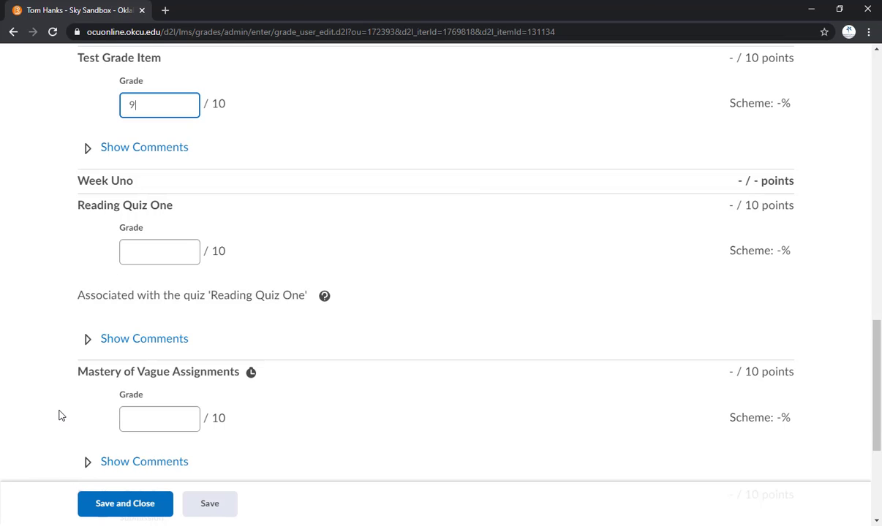
pyautogui.scroll(3, 61, 415)
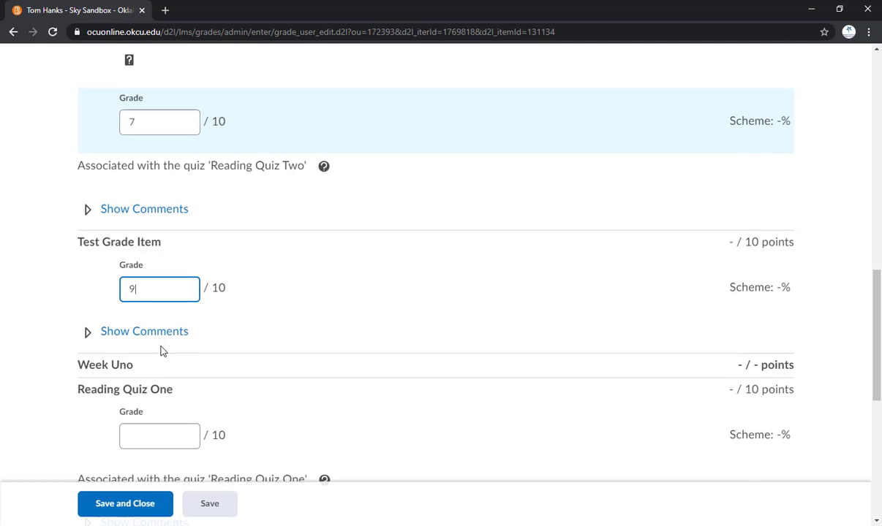
pyautogui.scroll(7, 162, 351)
pyautogui.scroll(4, 161, 351)
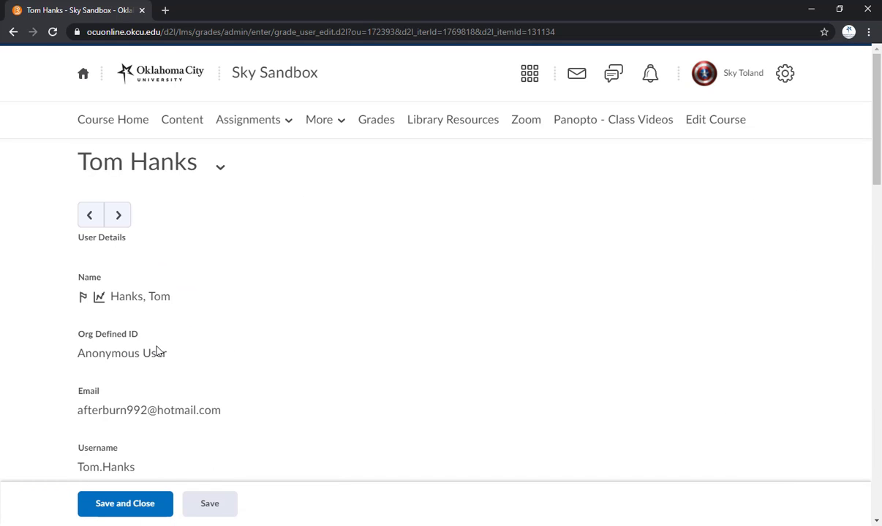
pyautogui.click(373, 124)
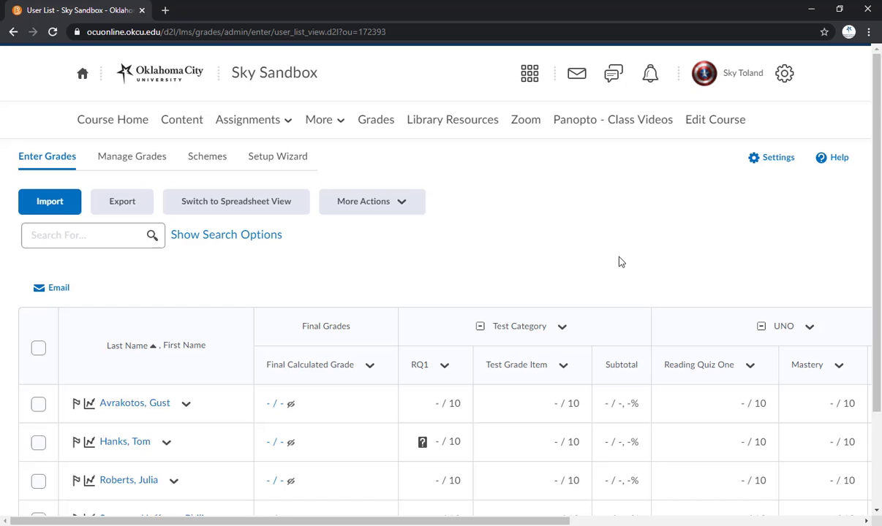
# - Open the grade entry page for Test Grade Item from the grade list
pyautogui.scroll(-1, 602, 341)
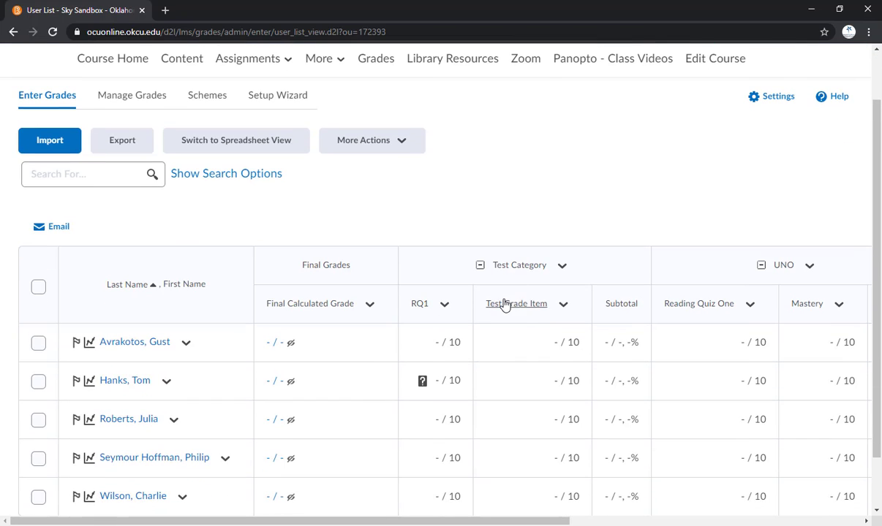
pyautogui.click(565, 306)
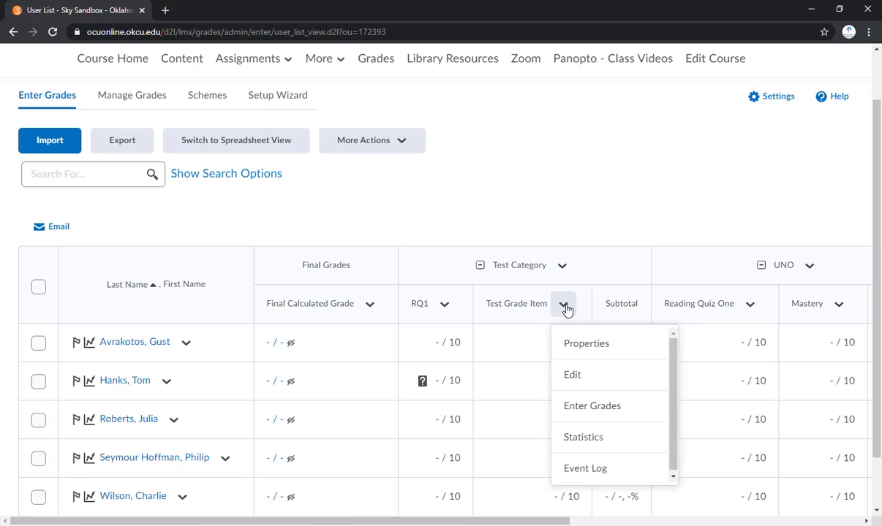
pyautogui.click(594, 407)
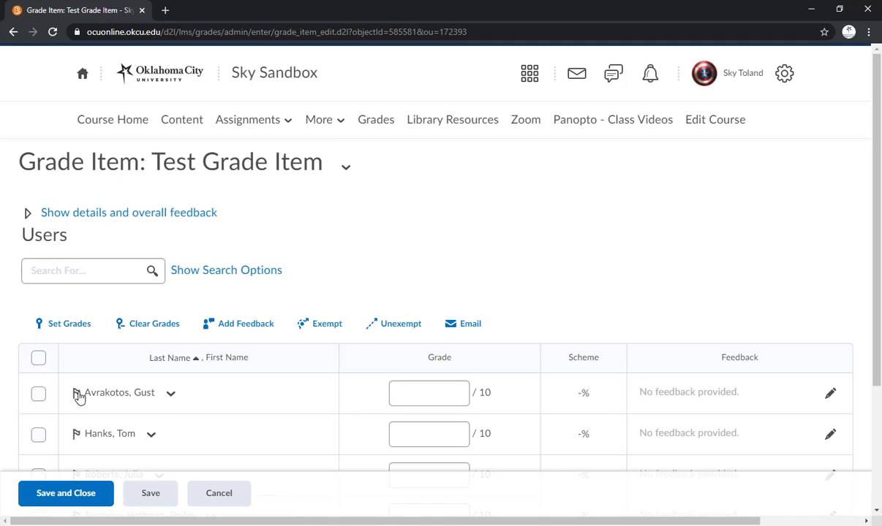
# - Enter Test Grade Item grades of 5, 7 and 9 for the first three students and discard the changes
pyautogui.scroll(-3, 146, 350)
pyautogui.click(415, 239)
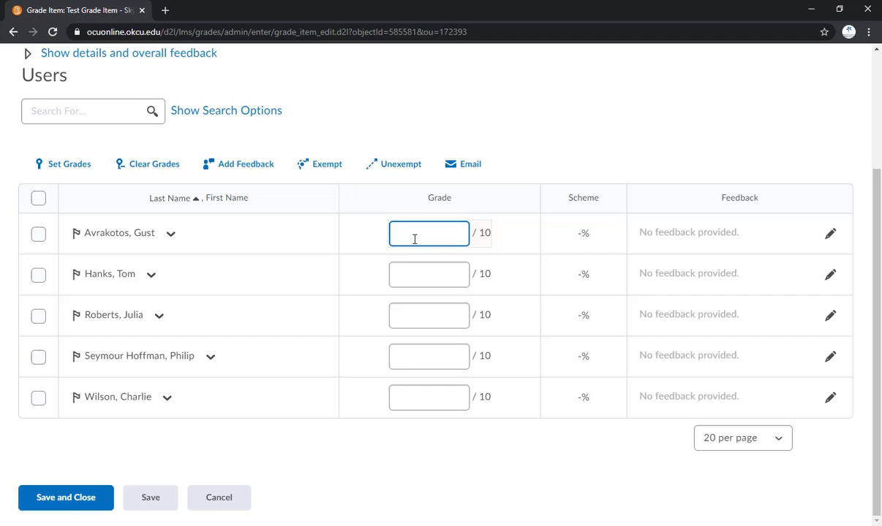
pyautogui.click(407, 263)
pyautogui.write('7')
pyautogui.click(417, 318)
pyautogui.write('9')
pyautogui.click(403, 230)
pyautogui.write('5')
pyautogui.click(418, 310)
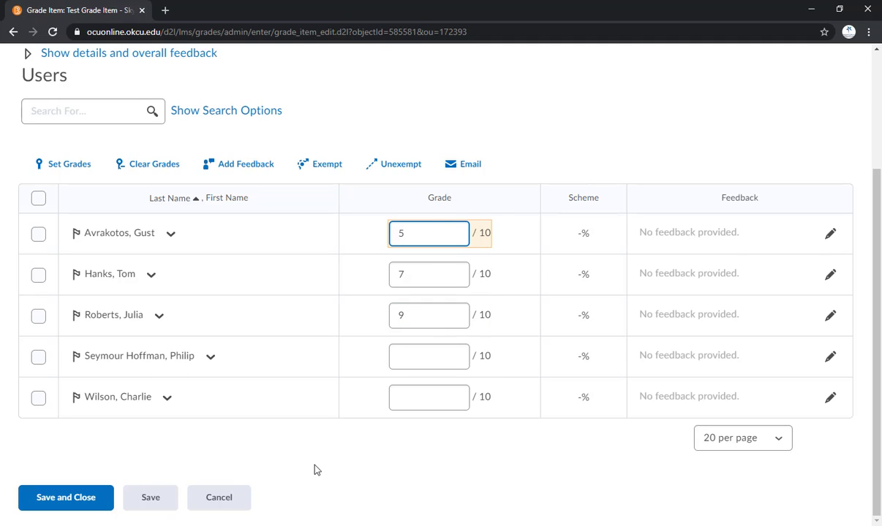
pyautogui.click(242, 505)
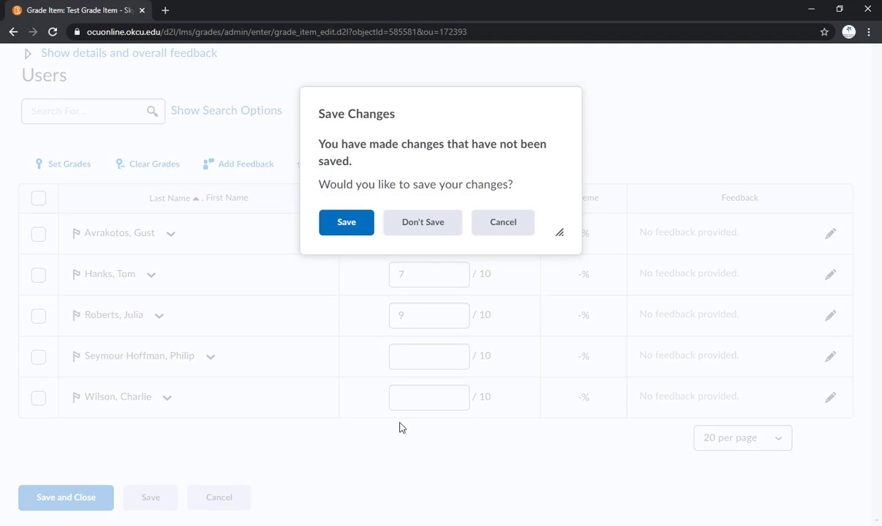
pyautogui.click(423, 222)
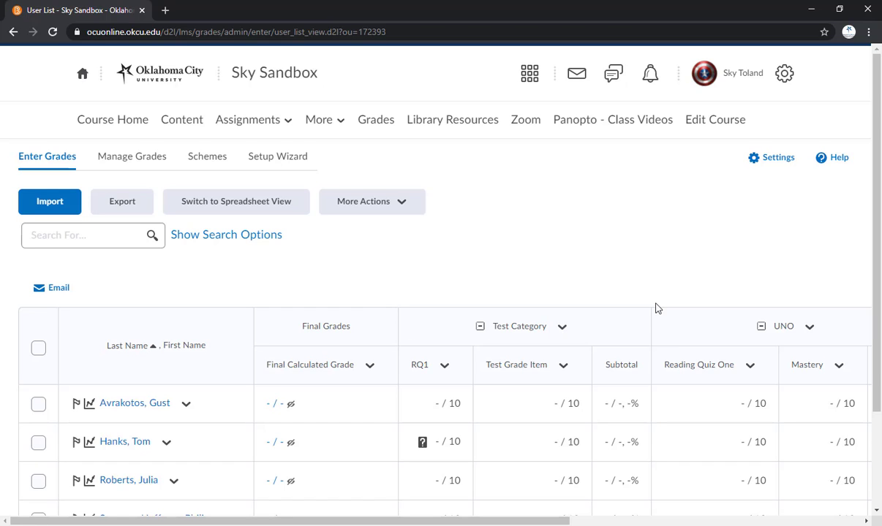
# - Open grade entry for the Test Category, examine the RQ1 and Test Grade Item grade fields, and return to the grade list
pyautogui.click(561, 329)
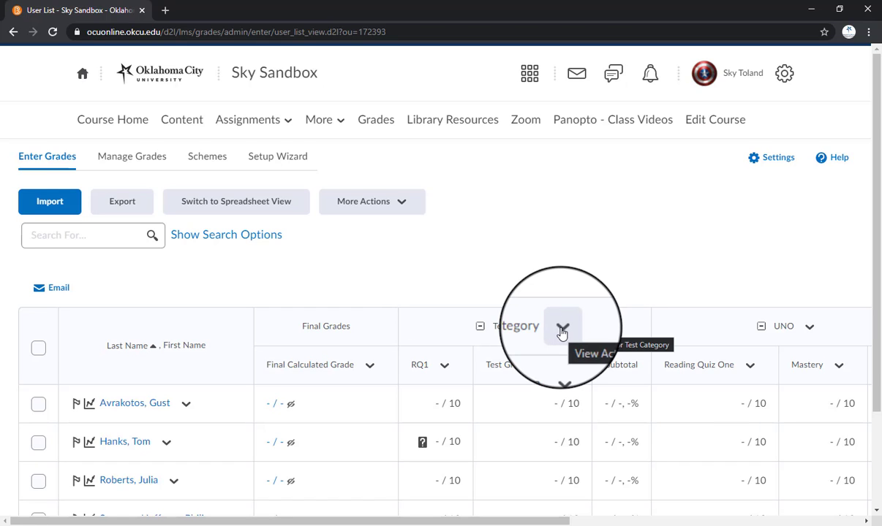
pyautogui.click(574, 399)
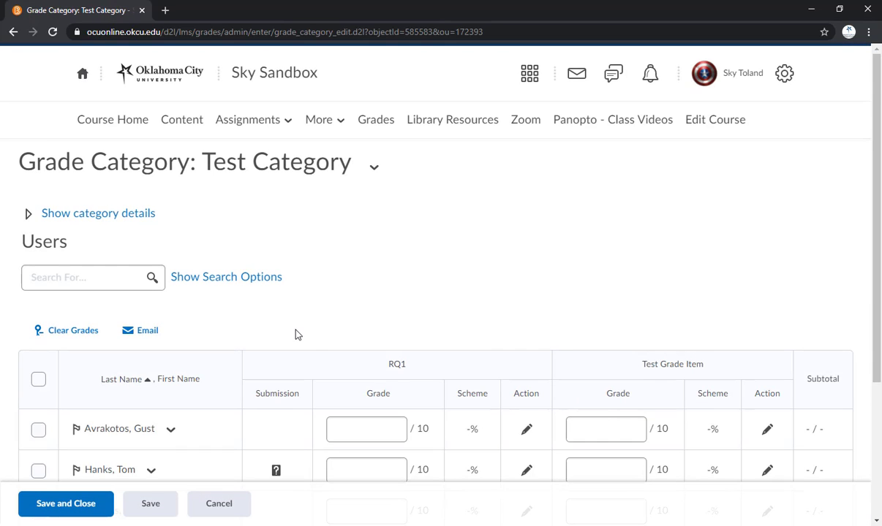
pyautogui.scroll(-1, 296, 334)
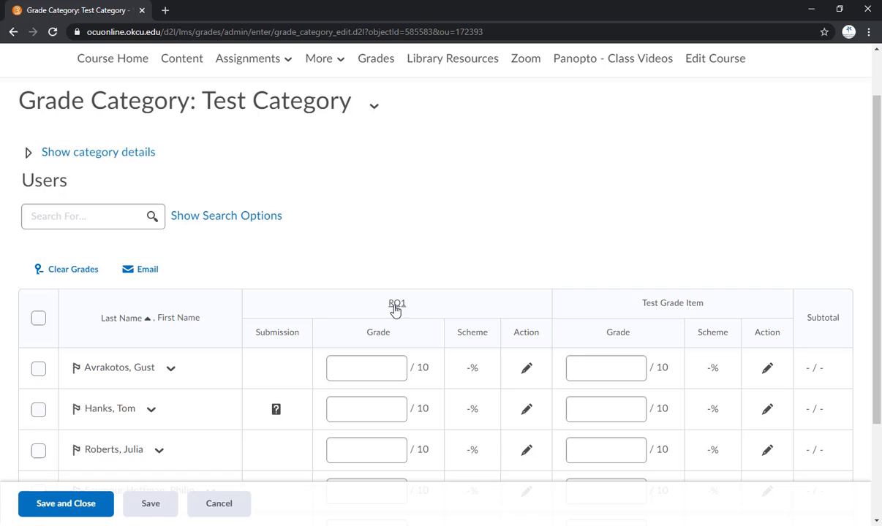
pyautogui.scroll(-2, 672, 314)
pyautogui.click(356, 245)
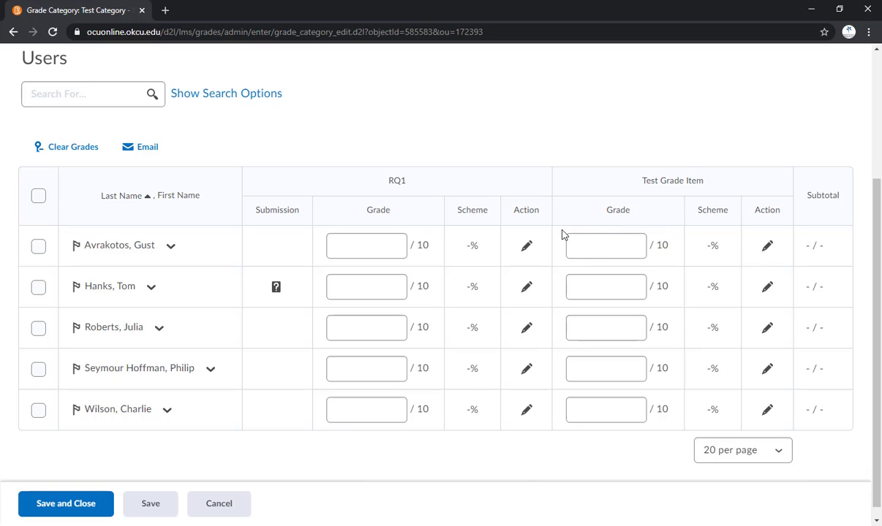
pyautogui.scroll(2, 562, 234)
pyautogui.scroll(1, 562, 234)
pyautogui.click(374, 120)
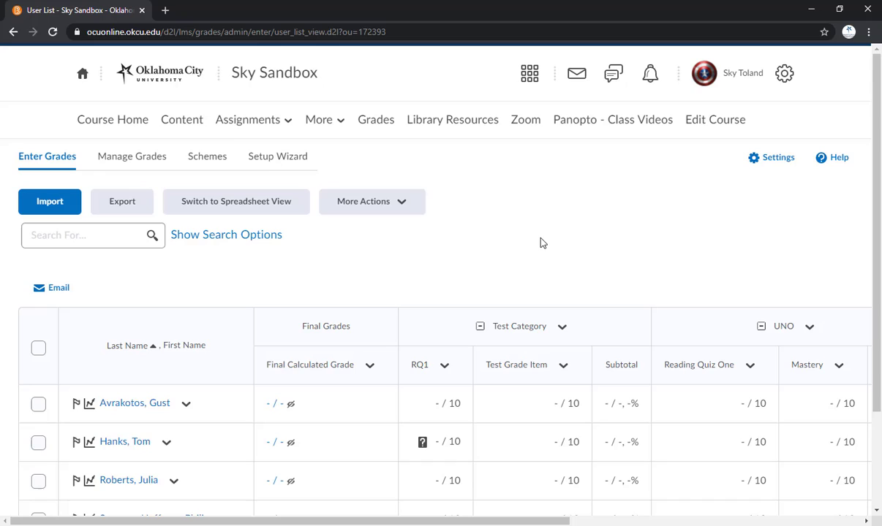
# - Collapse the Test Category in the grade list so only its subtotal column is shown
pyautogui.scroll(-2, 552, 287)
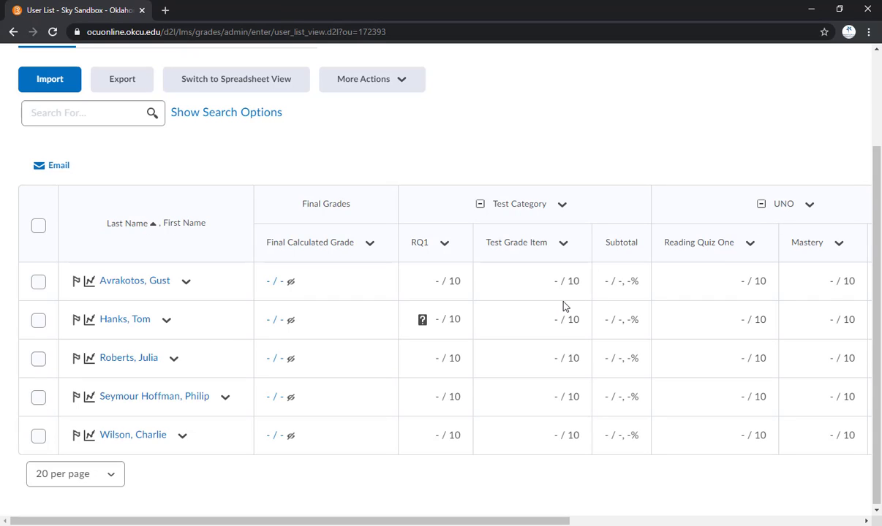
pyautogui.click(480, 206)
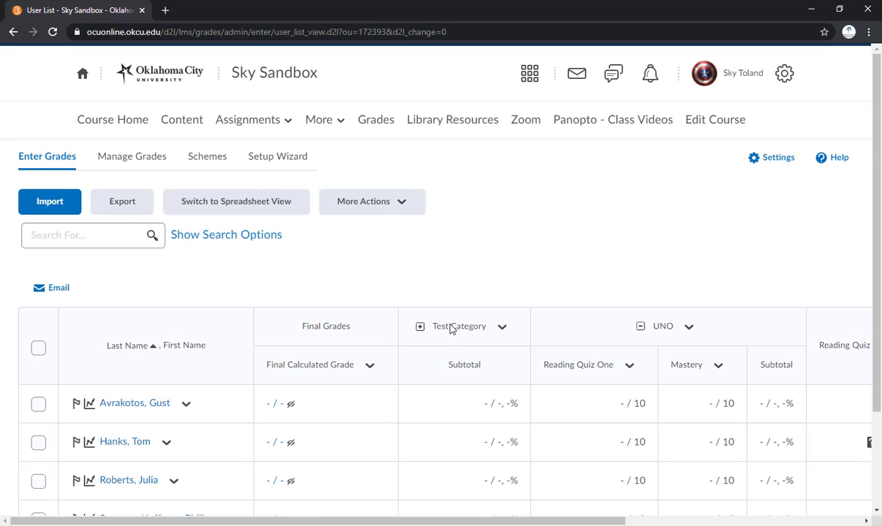
pyautogui.scroll(-1, 453, 322)
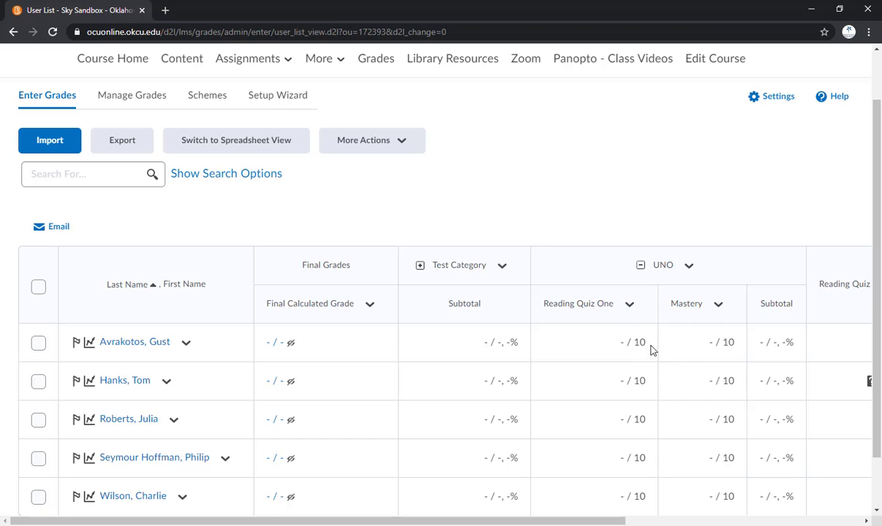
pyautogui.scroll(-1, 720, 342)
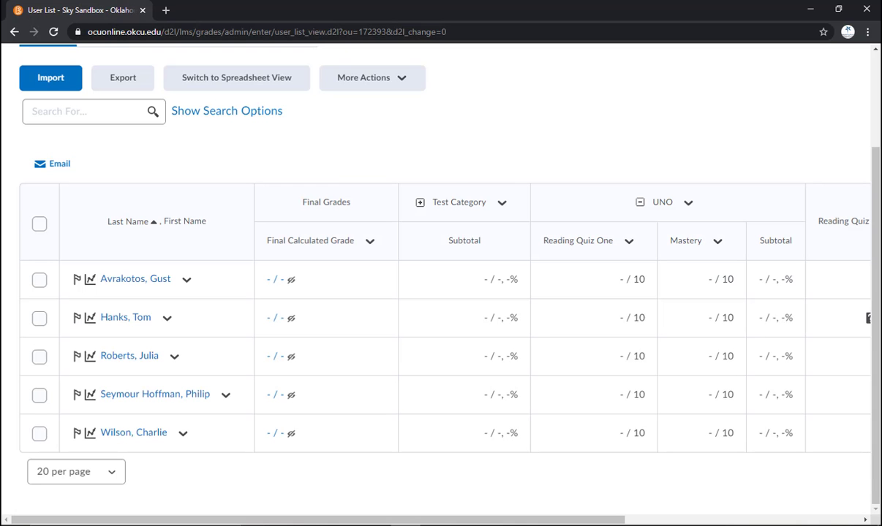